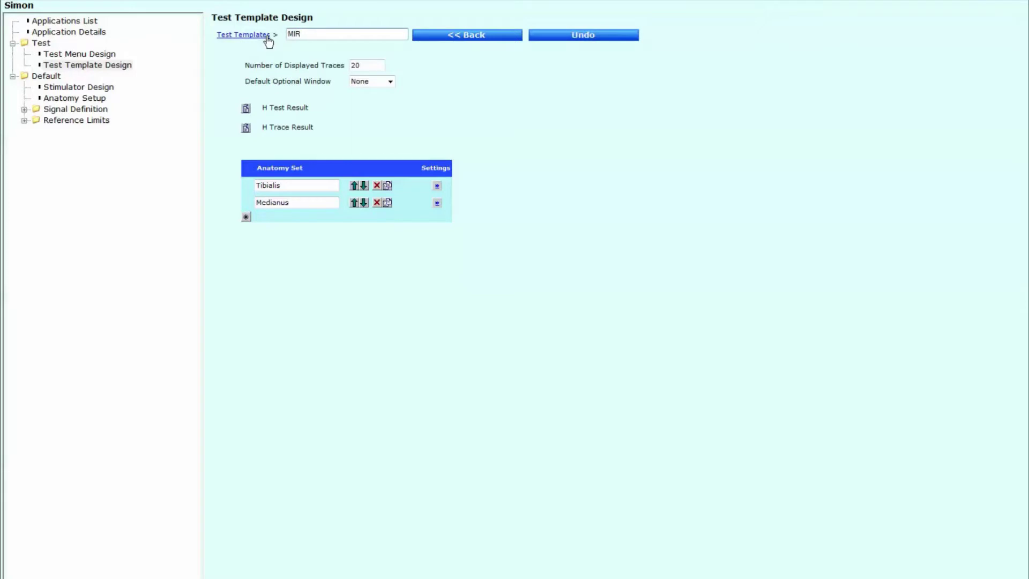
Step: Name the test template MIR2 and delete its Medianus anatomy set
text(2)
click(377, 202)
Step: Rename the remaining Tibialis anatomy set to Tirgeminal and set its H-Reflex site's nerve to Trig mentalis
drag(322, 185, 222, 178)
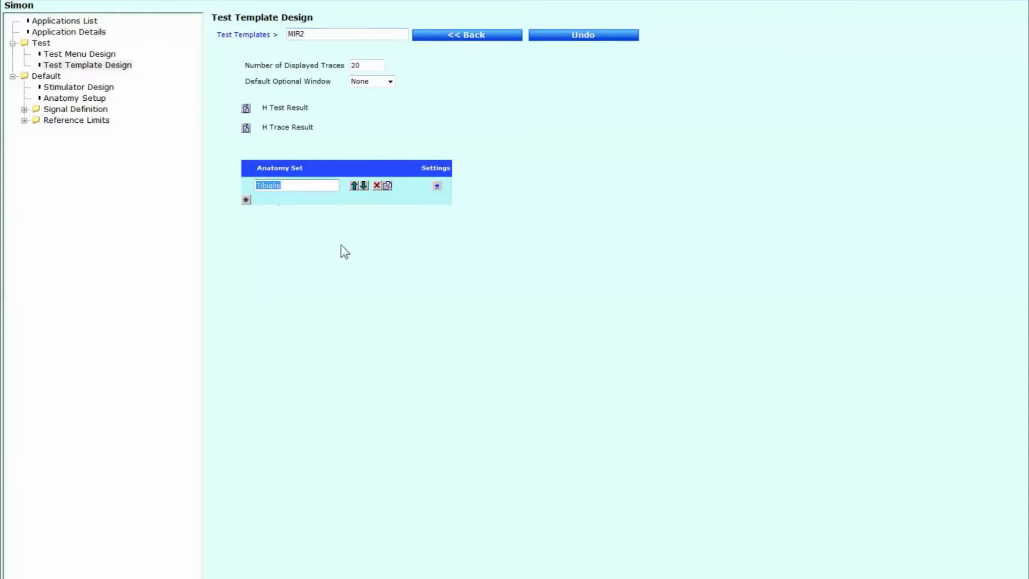
text(Tirgeminal)
click(437, 186)
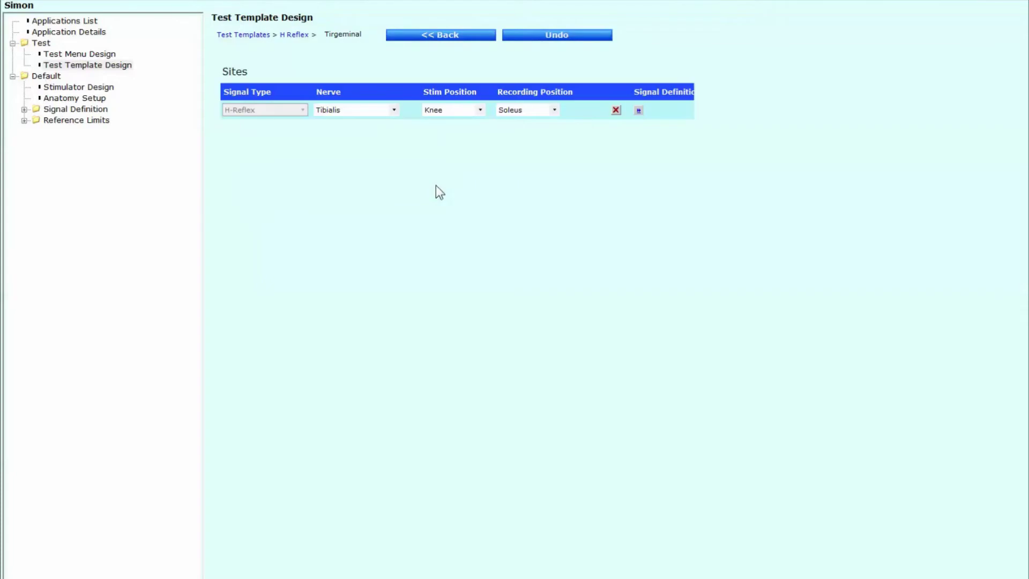
click(351, 110)
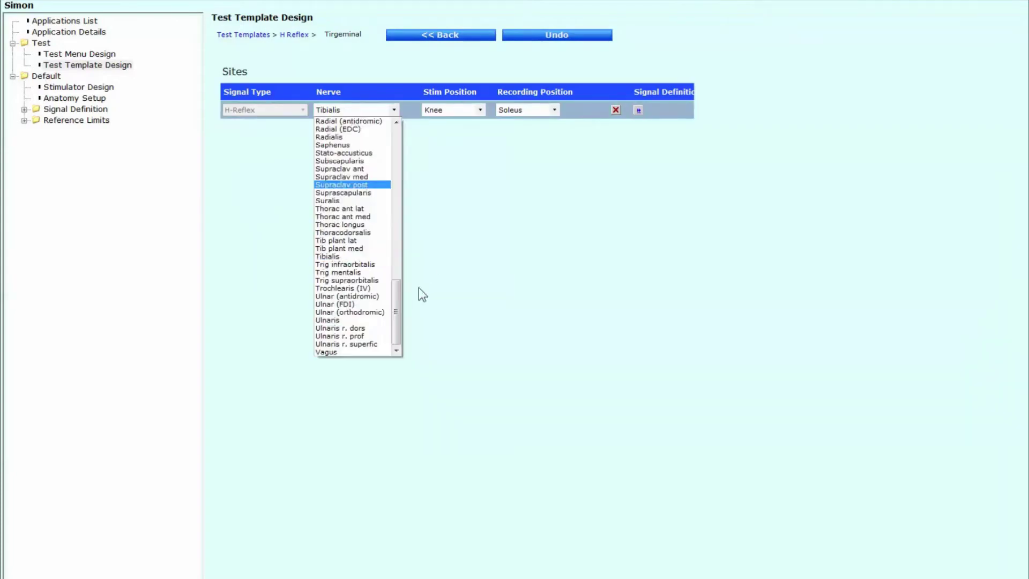
click(377, 272)
Step: Add a new unnamed stimulation position to the list and choose Mental Foramen as the site's stim position
click(480, 110)
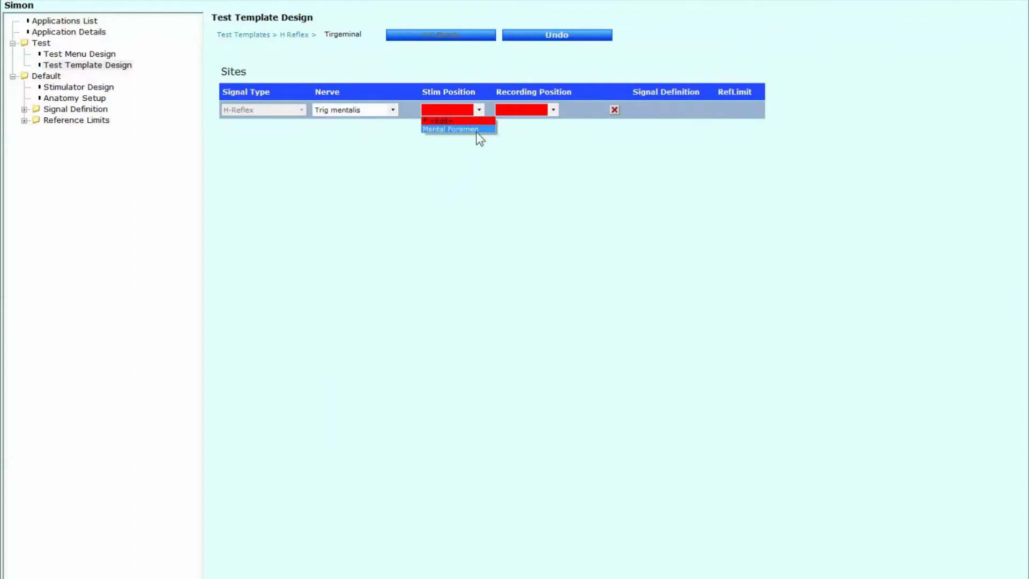
click(452, 121)
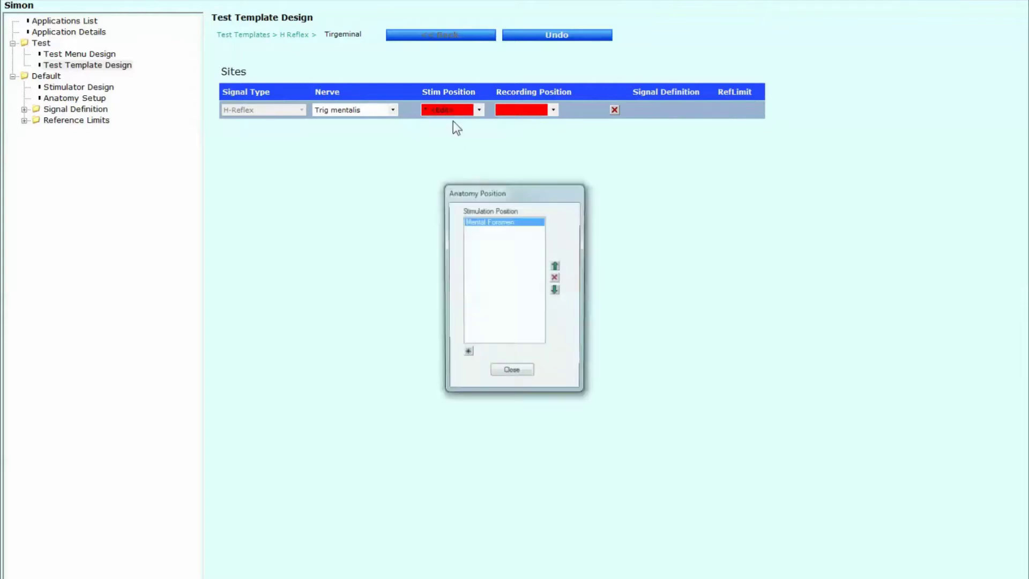
click(467, 354)
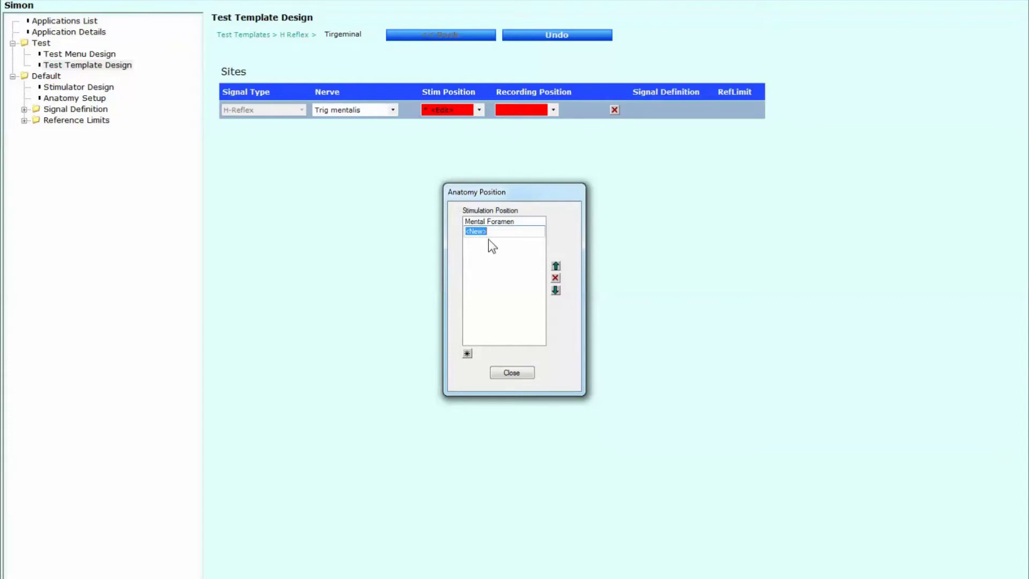
click(517, 376)
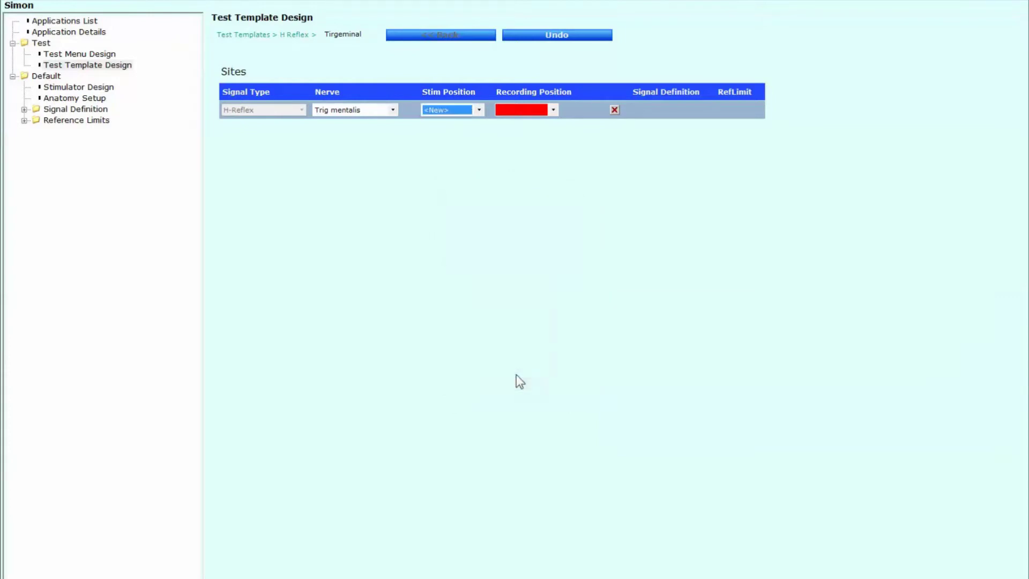
click(479, 110)
click(466, 129)
Step: Add a new unnamed recording position to the list and choose Masseter as the site's recording position
click(553, 114)
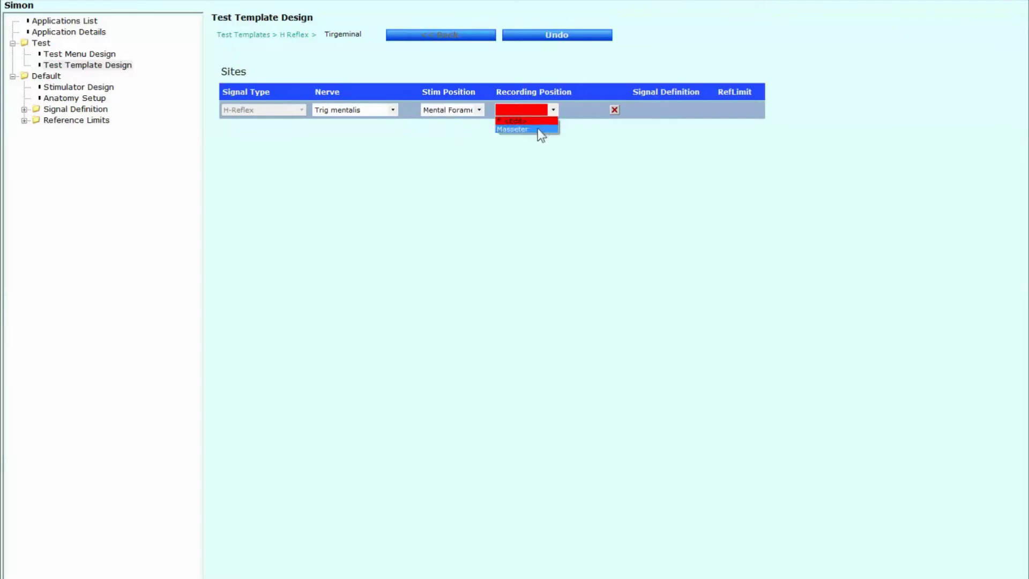
click(536, 122)
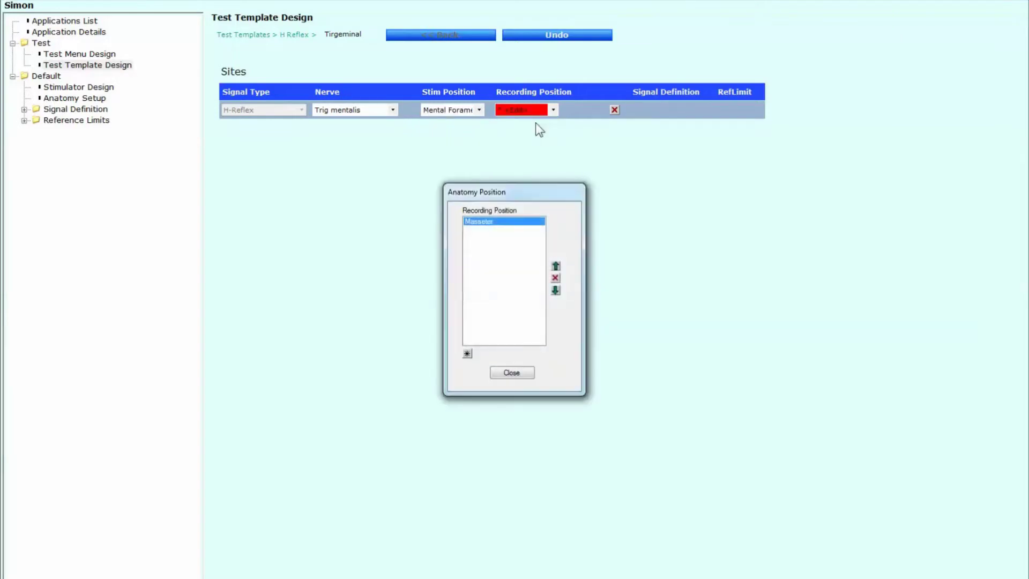
click(467, 354)
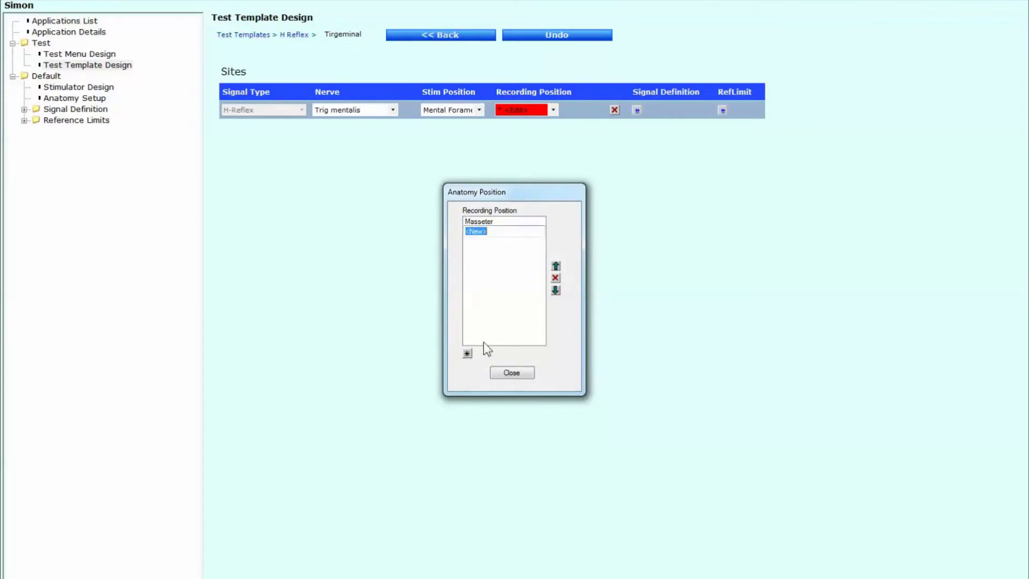
click(513, 373)
click(553, 110)
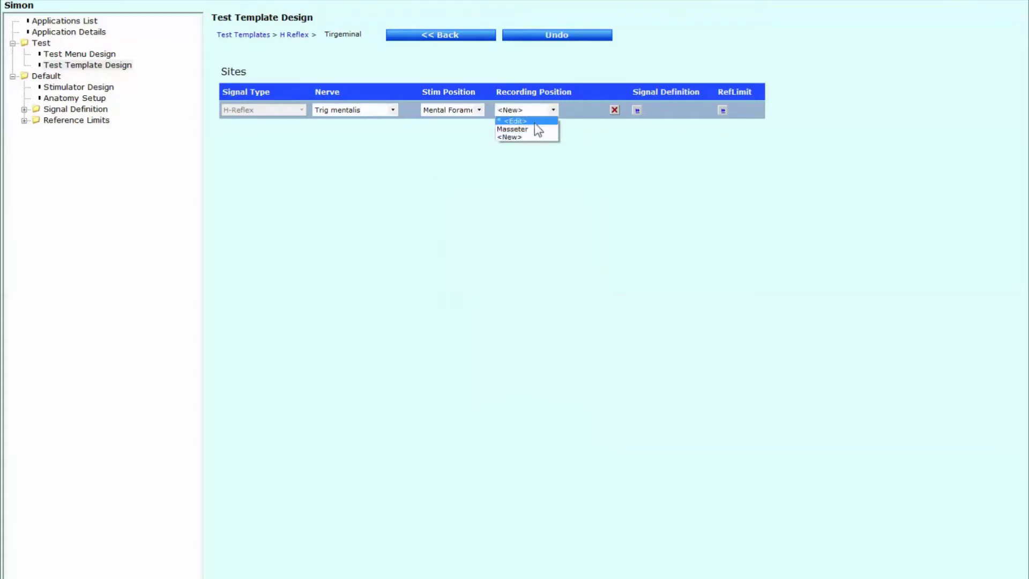
click(535, 129)
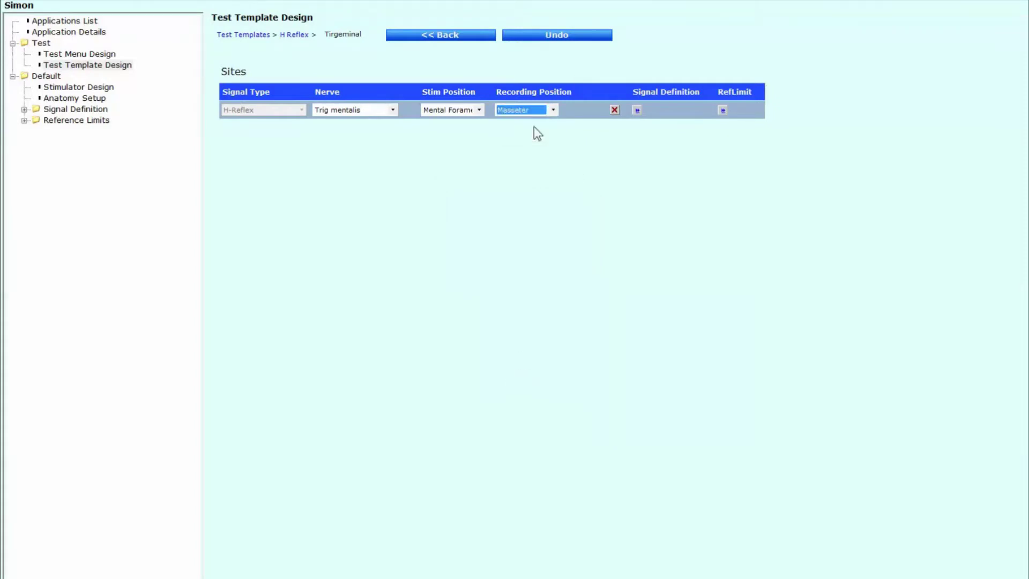
Step: In the site's signal definition, override the default filter range with 50 Hz to 2 kHz
click(637, 110)
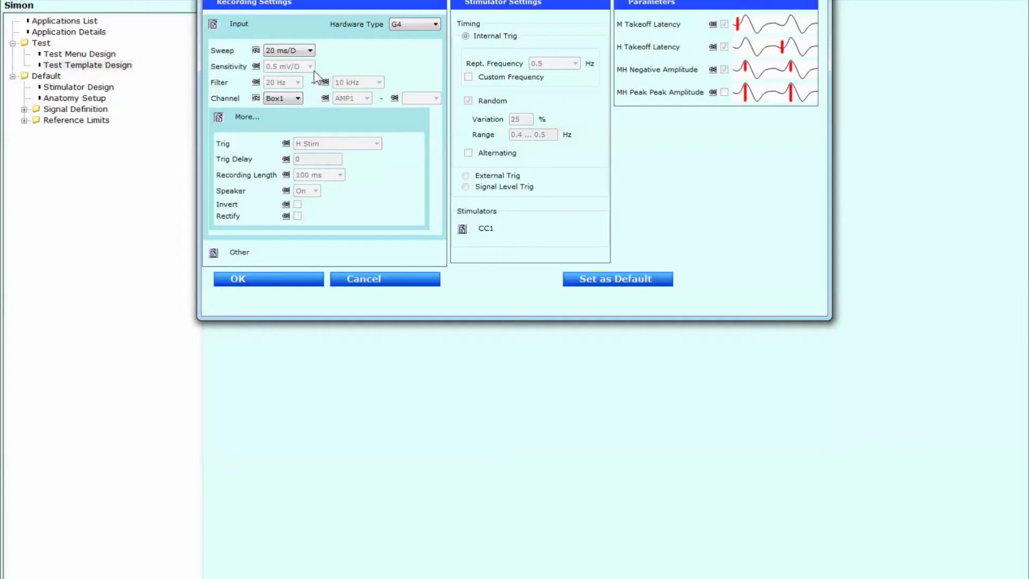
click(257, 82)
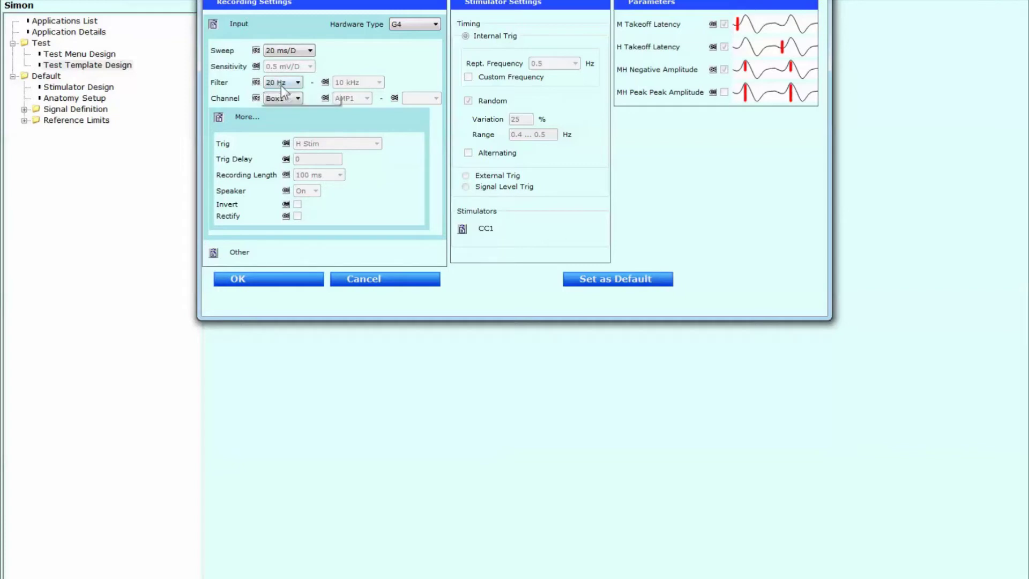
click(281, 83)
click(294, 167)
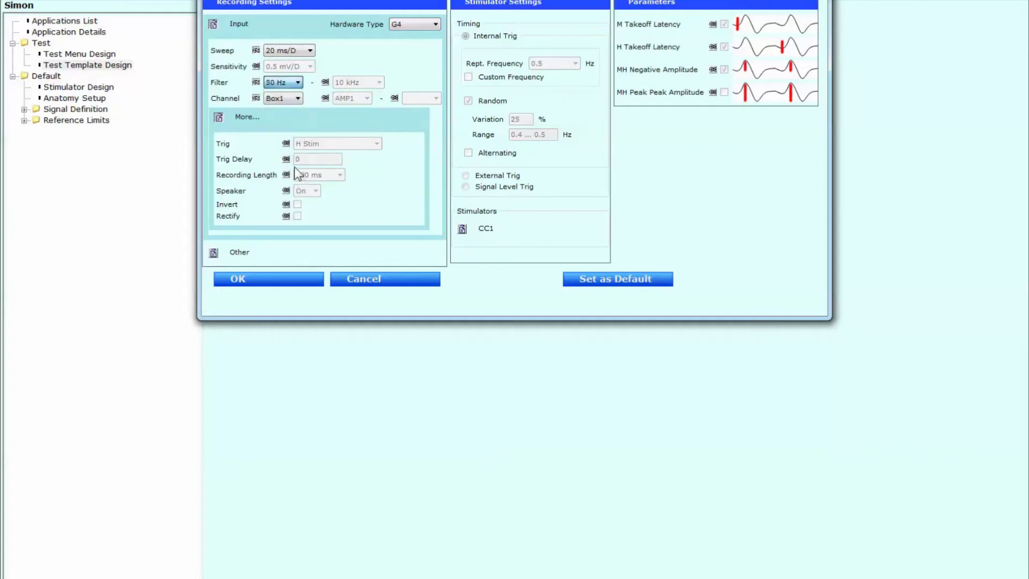
click(324, 82)
click(348, 85)
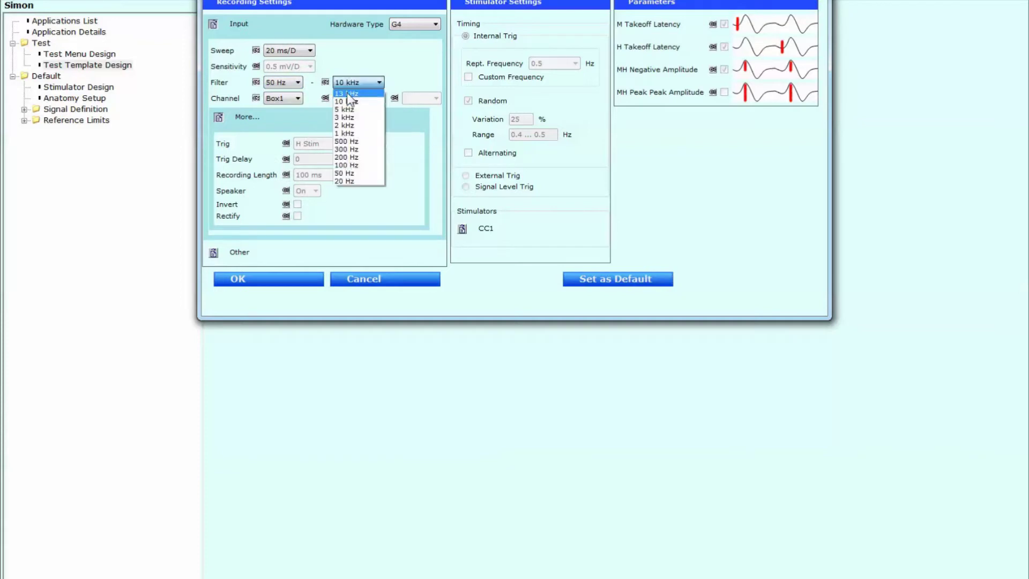
click(346, 128)
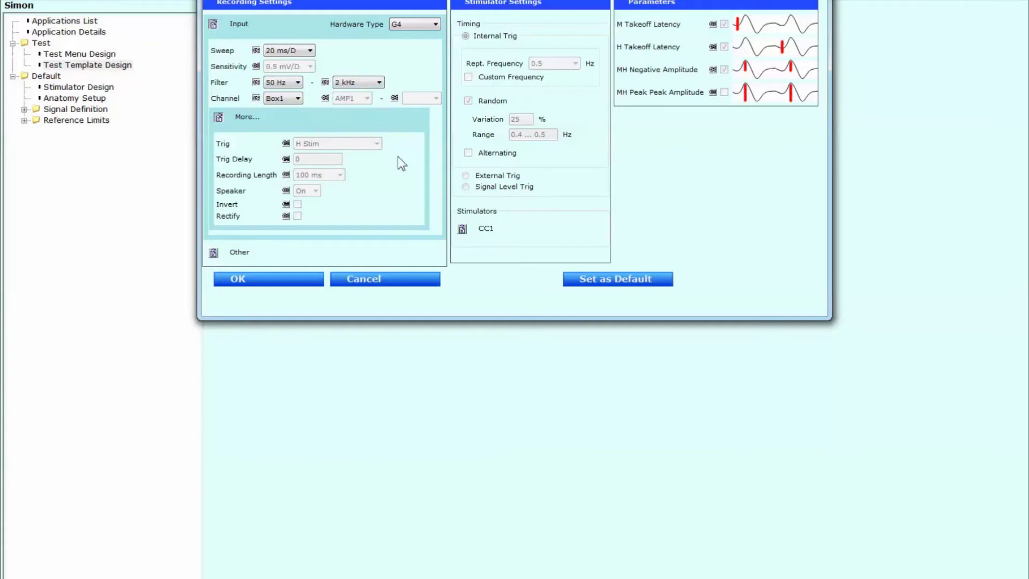
Step: Override the default trigger settings with a trig delay of -80 and a recording length of 200 ms
click(286, 159)
double_click(304, 159)
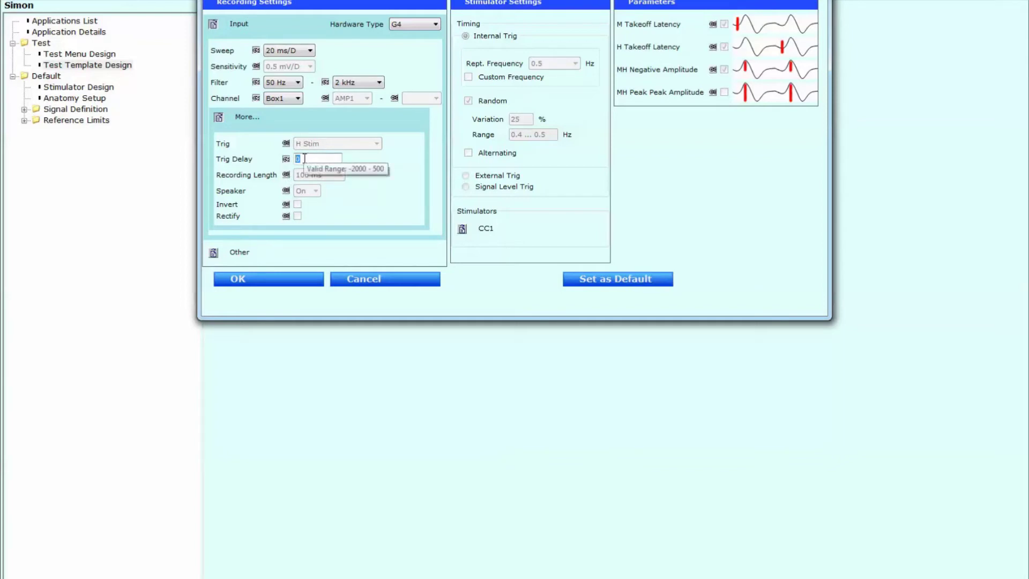
text(-80)
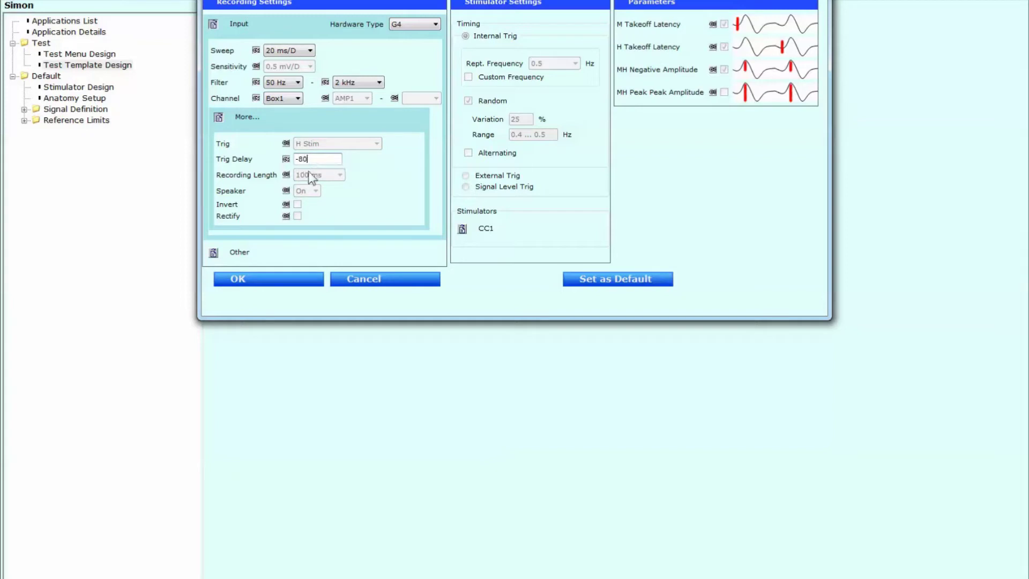
click(286, 175)
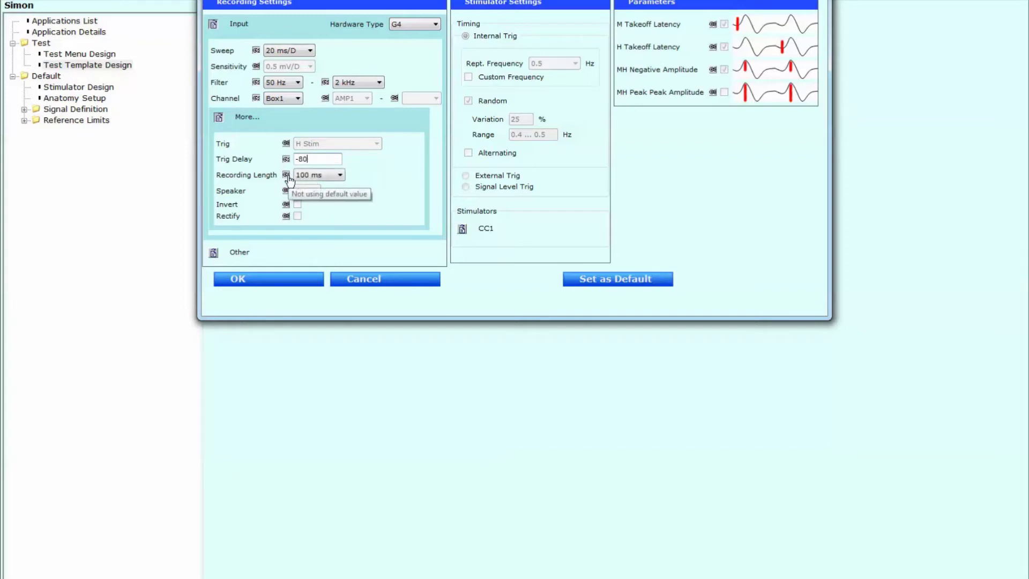
click(311, 175)
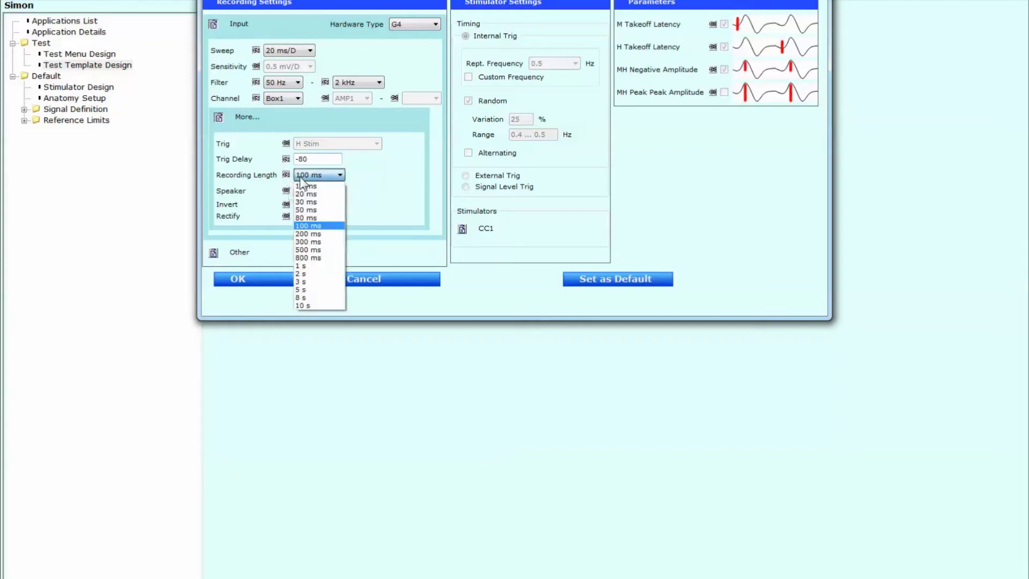
click(312, 234)
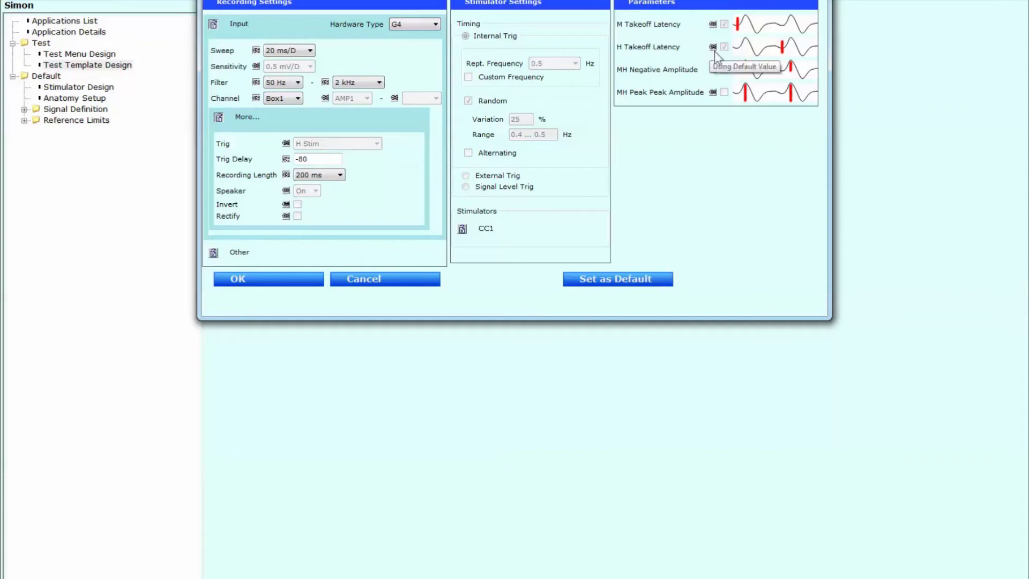
Step: Exclude the MH Negative Amplitude parameter, override the sensitivity with 1 mV/D, and accept the signal definition after checking stimulator CC1
click(725, 70)
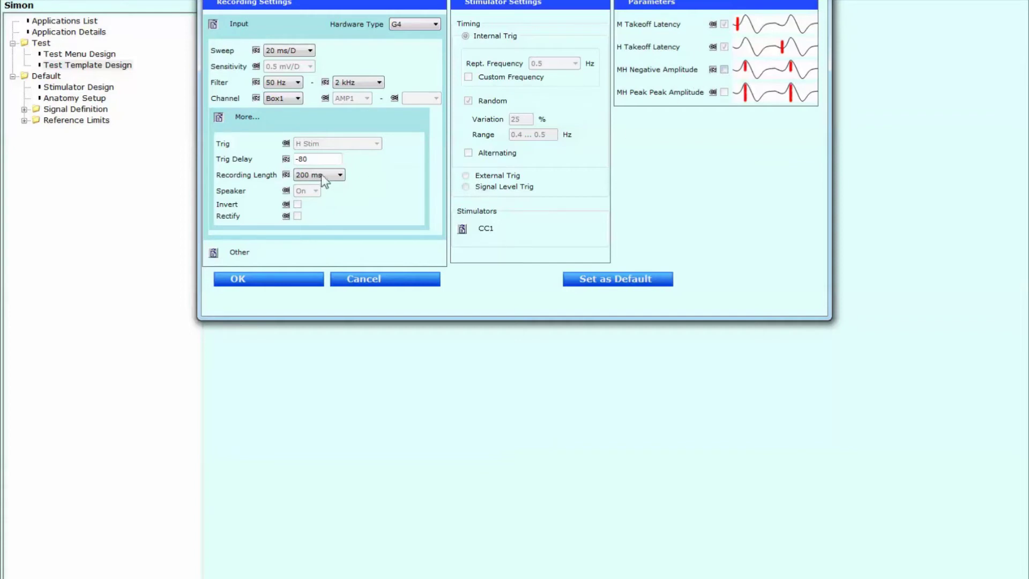
click(258, 67)
click(282, 67)
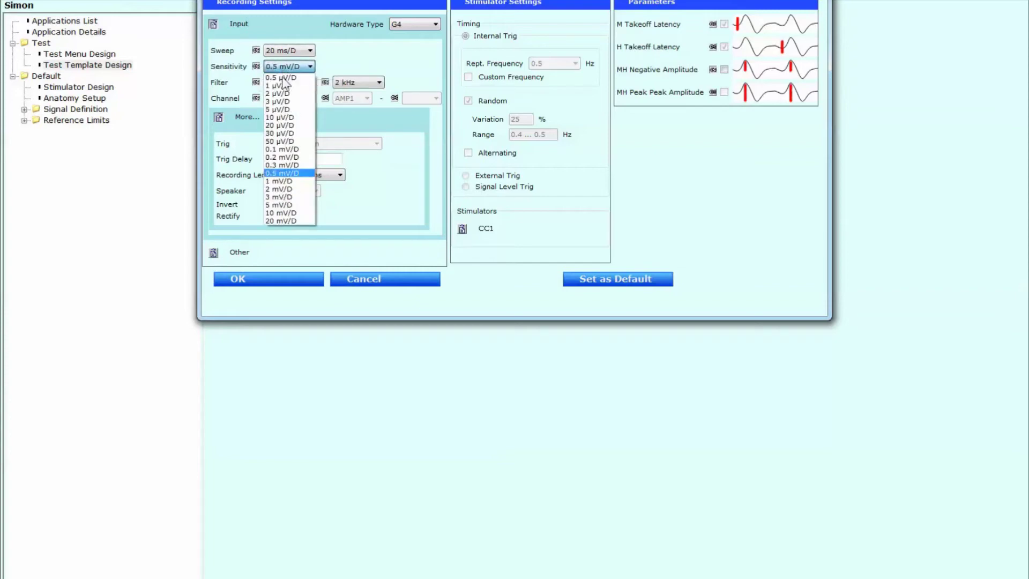
click(293, 182)
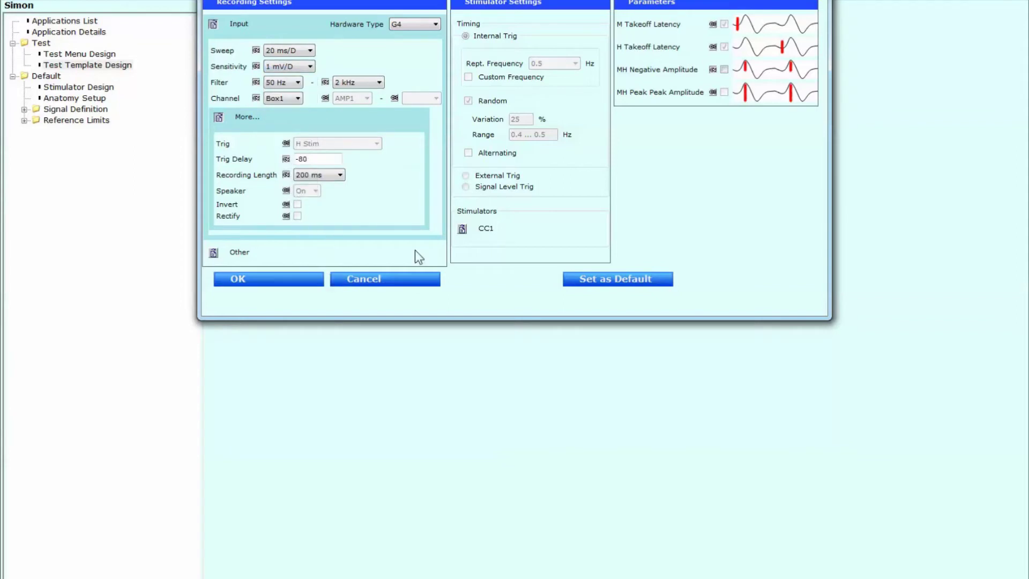
click(462, 229)
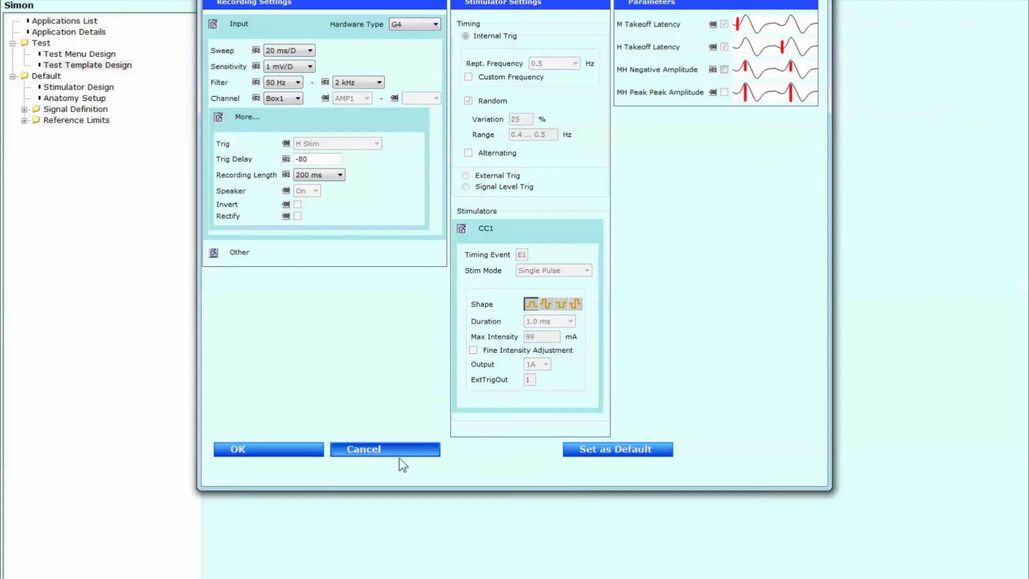
click(288, 453)
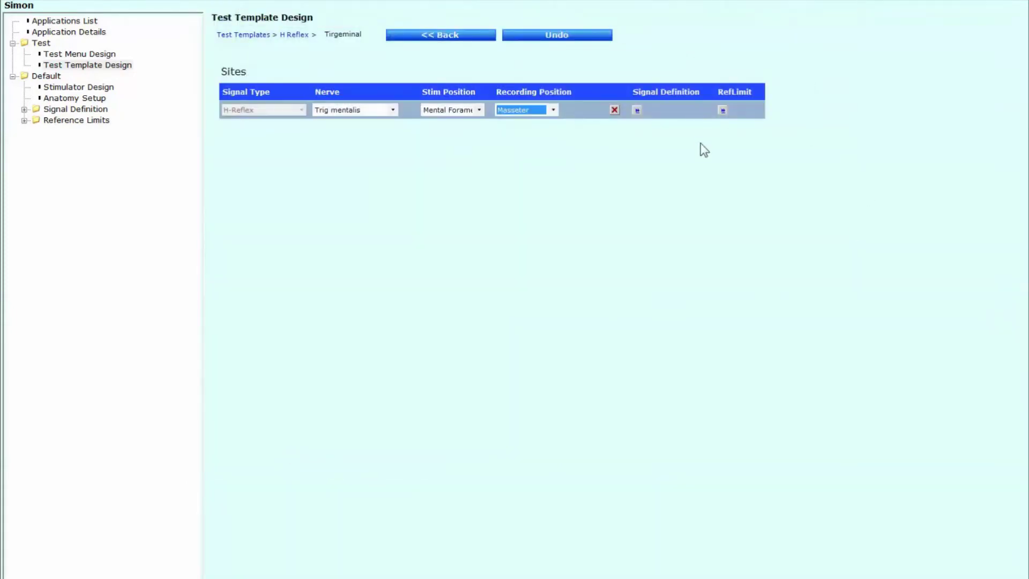
Step: Add the MIR2 test template to the REFLEXES group of the test menu, and open the custom application from the applications list
click(103, 54)
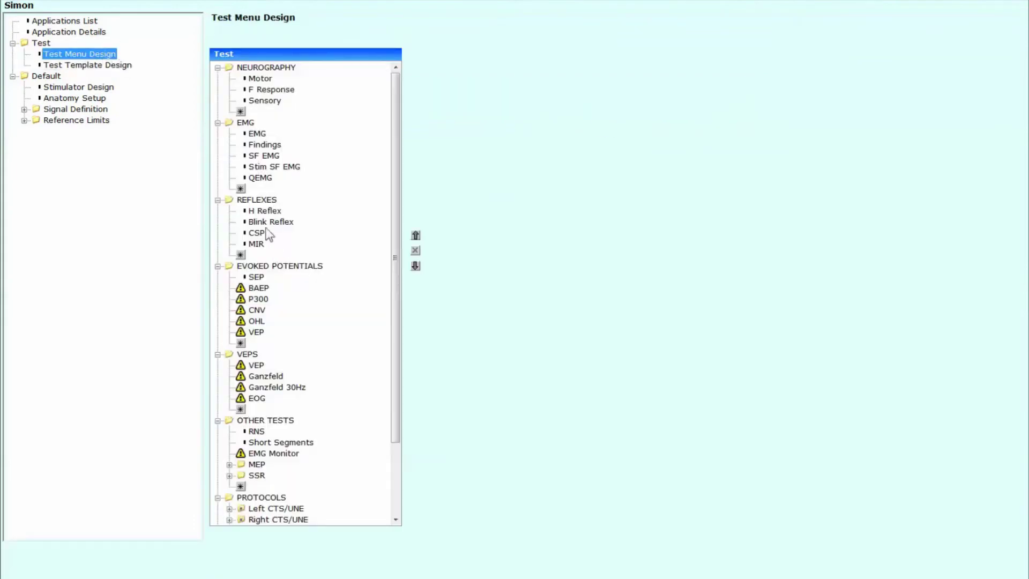
click(241, 255)
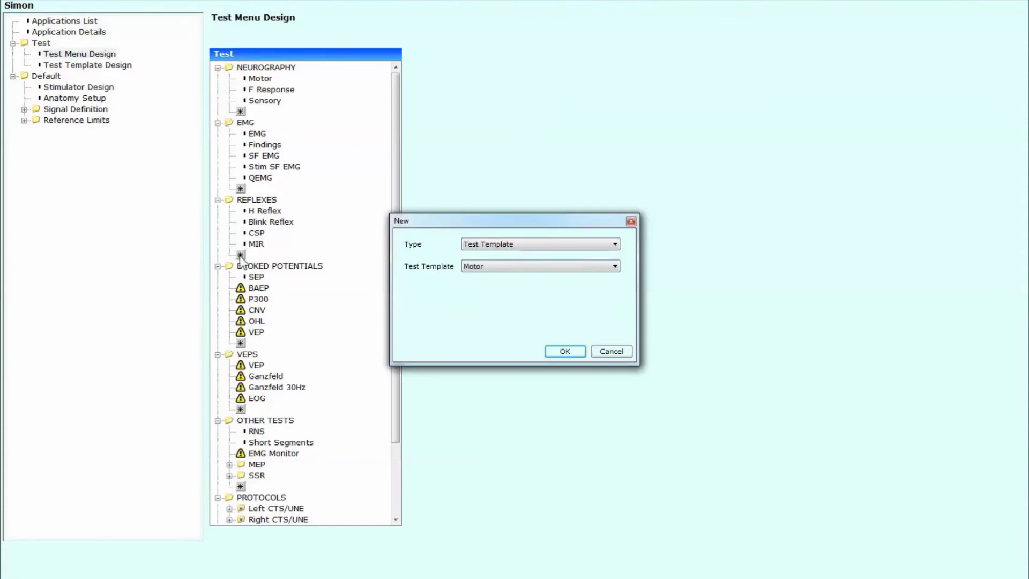
click(500, 266)
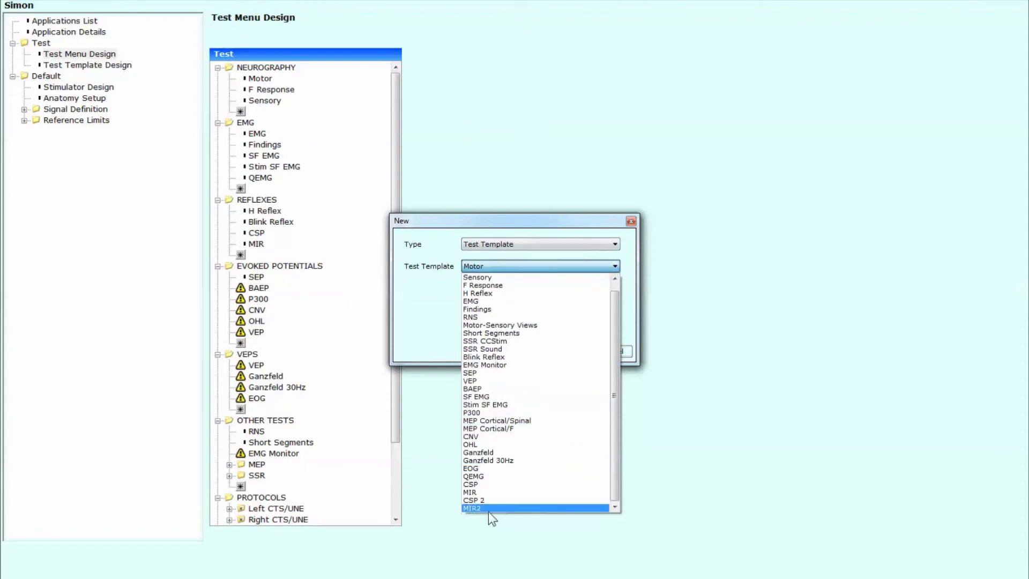
click(487, 508)
click(567, 352)
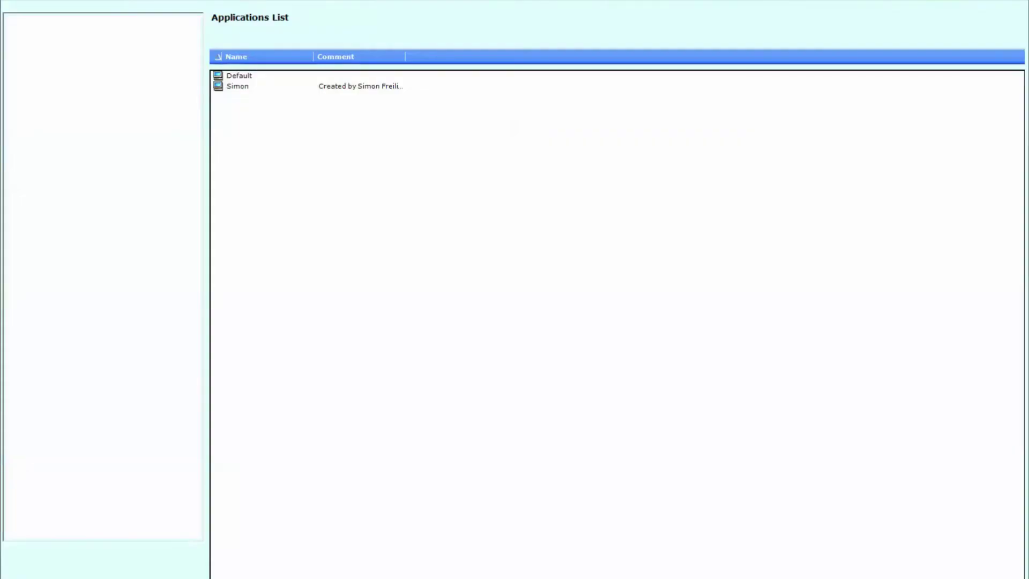
double_click(282, 87)
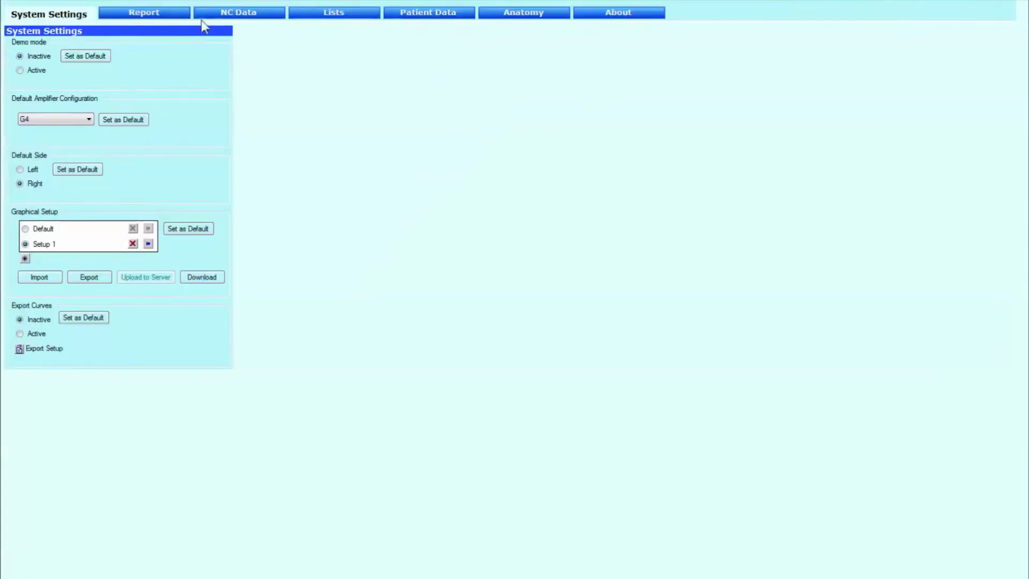
Step: Open the report settings and show the elements of the report named Report
click(168, 16)
click(32, 55)
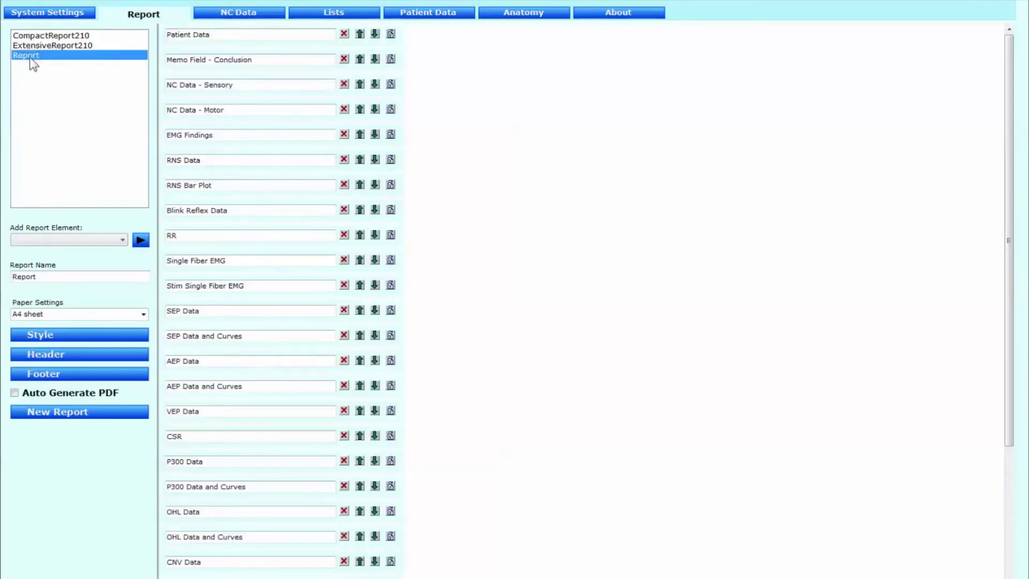
drag(1011, 327, 1010, 489)
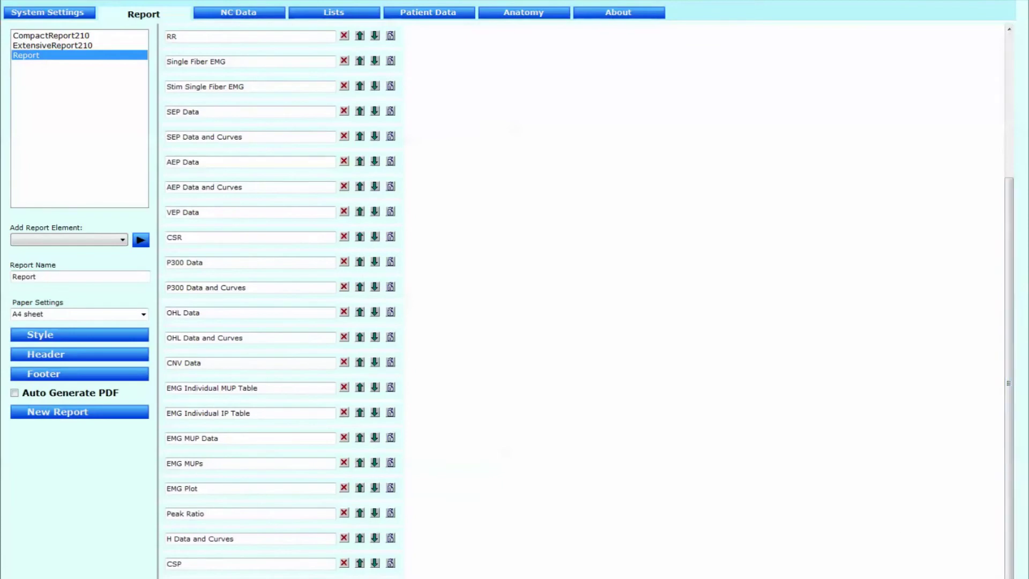
scroll(341, 514, up, 1)
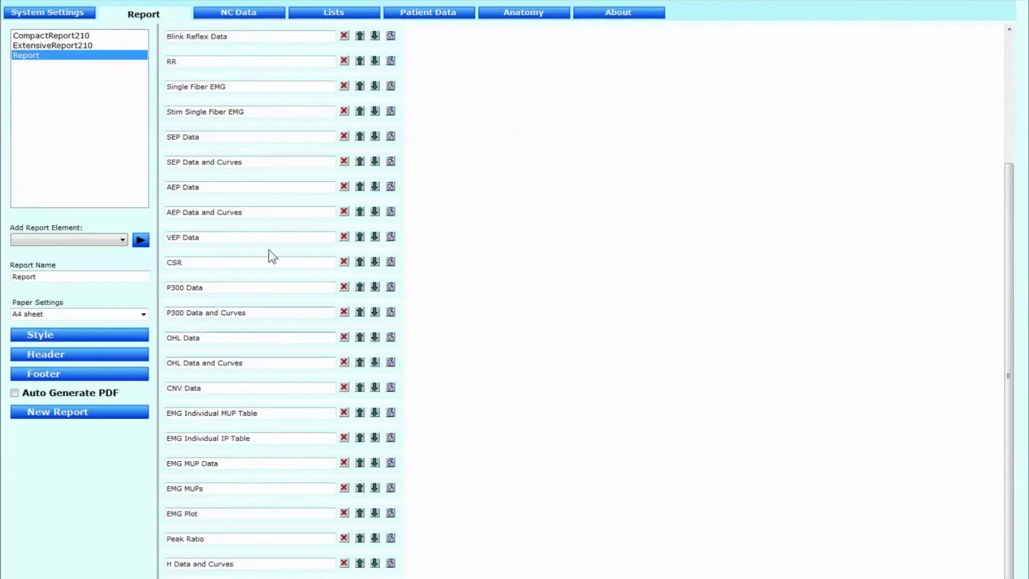
Step: Add an H Data and Curves element to the report and open its setup
click(117, 243)
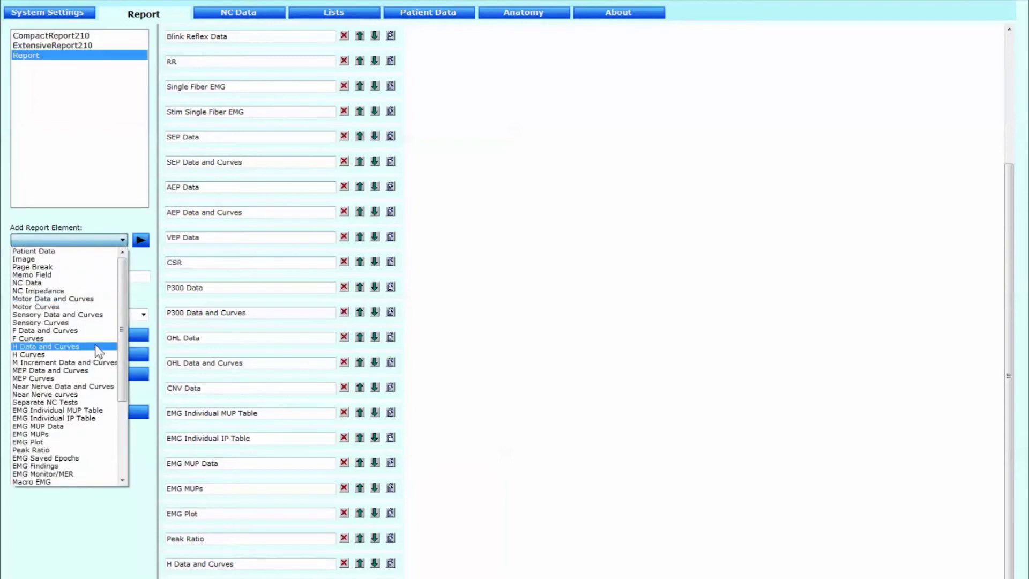
click(99, 346)
click(140, 240)
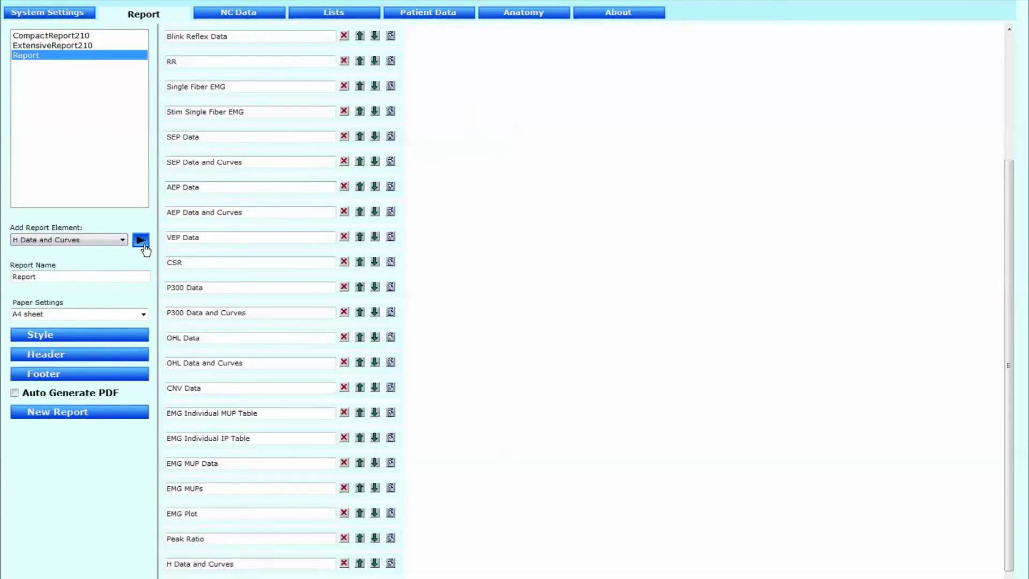
scroll(1007, 317, down, 1)
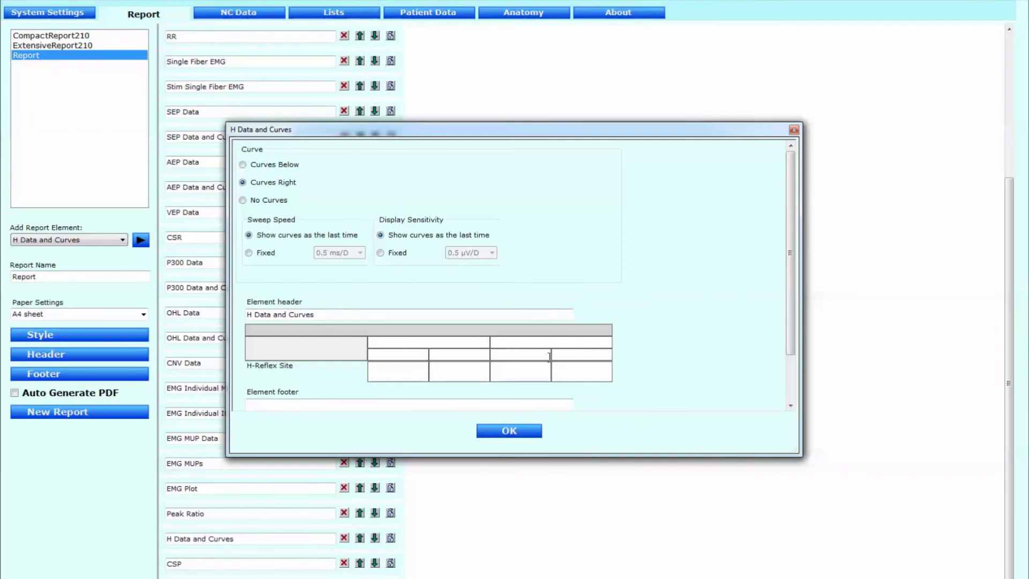
Step: Delete one second-row header cell from each of the two column groups in the H Data and Curves table, confirming the removal of child cells
right_click(462, 355)
click(488, 376)
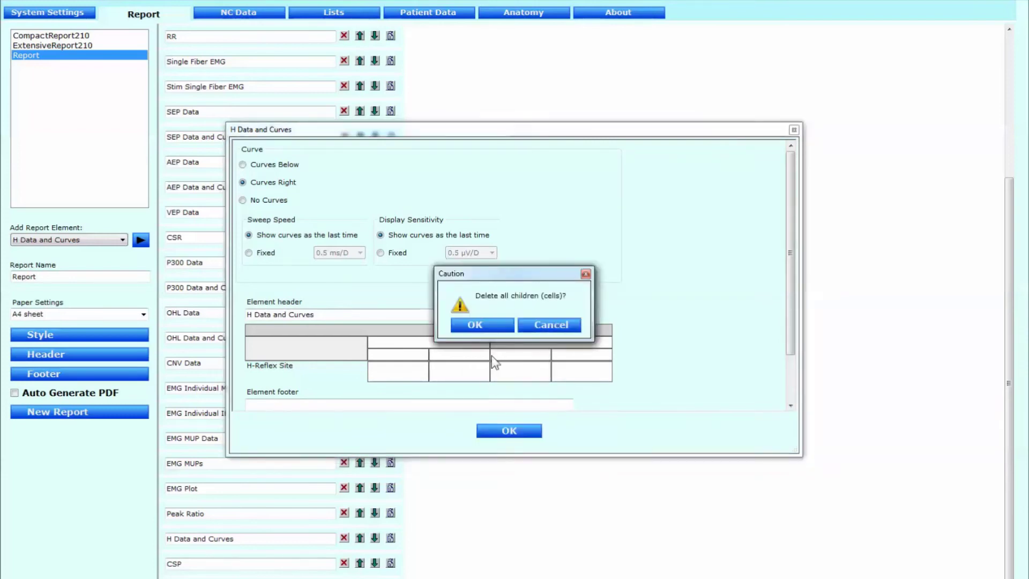
click(470, 325)
right_click(511, 357)
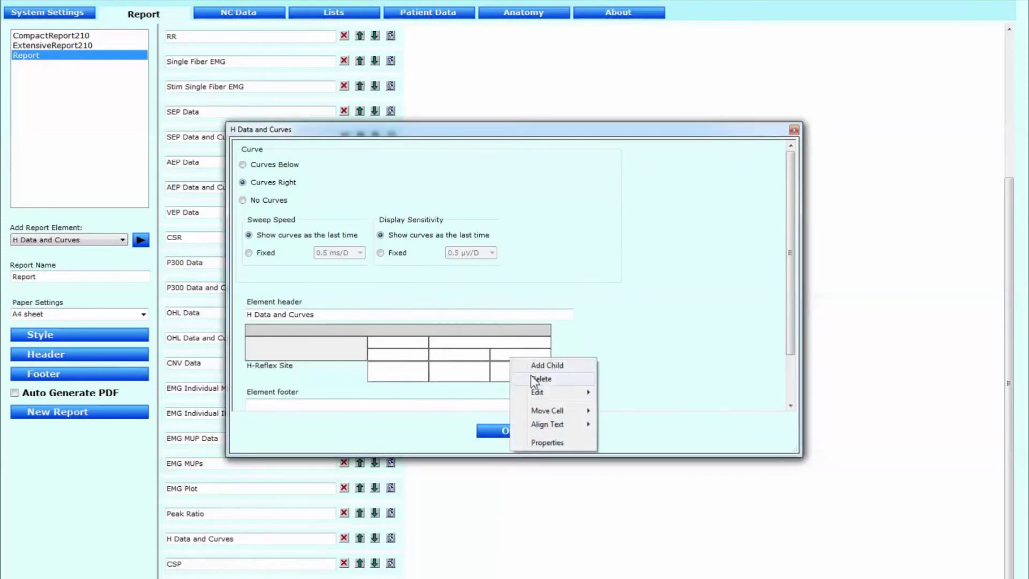
click(531, 376)
click(485, 325)
Step: Add four more columns under the table's main header row, making six in total
right_click(482, 328)
click(501, 339)
right_click(548, 329)
click(561, 340)
right_click(579, 329)
click(580, 342)
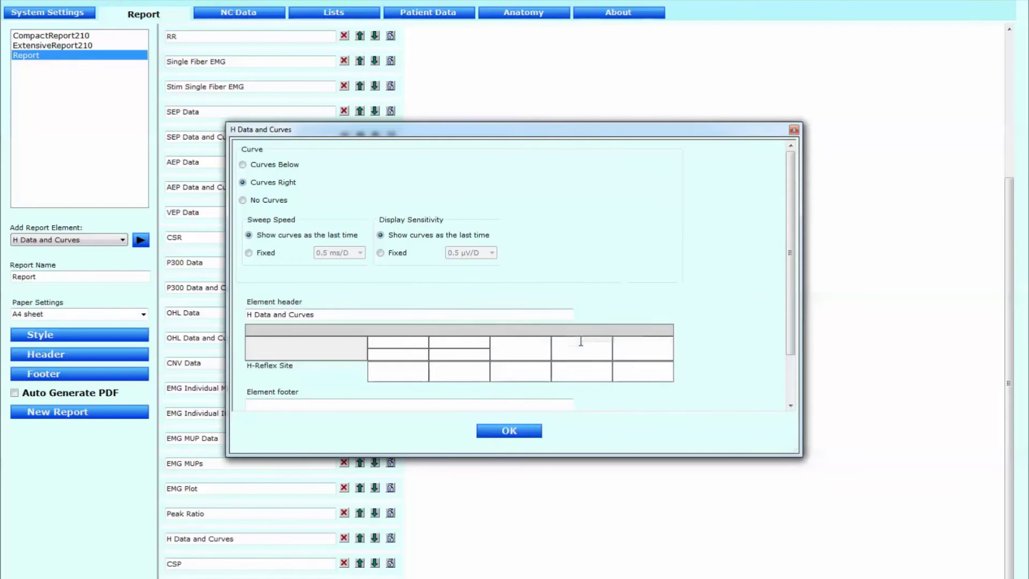
right_click(621, 330)
click(635, 341)
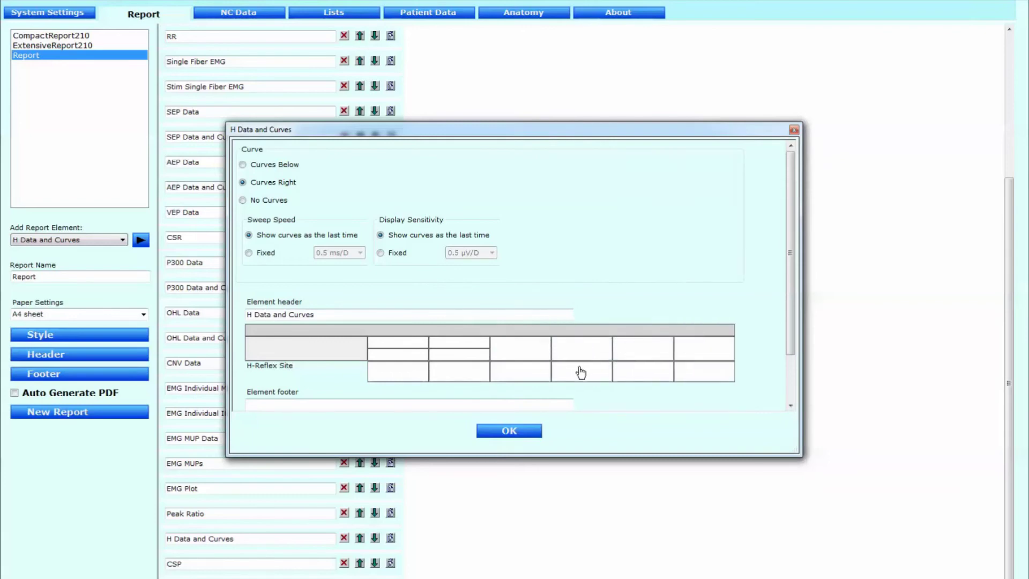
Step: Add a child header cell beneath each of the four new columns
right_click(537, 350)
click(562, 357)
right_click(581, 349)
click(603, 358)
right_click(641, 356)
click(650, 363)
right_click(704, 355)
click(711, 362)
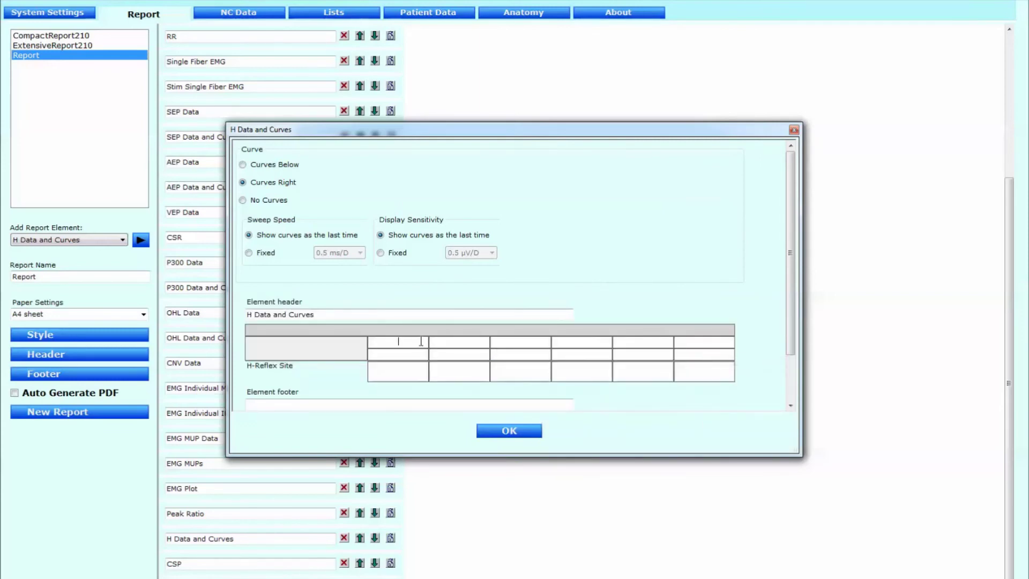
Step: Label the first three column headers SP1 Onset, SP1 Offset and SP1
text(SP1 )
text(Onset)
text(SP)
text(1 O)
text(ffset)
click(506, 342)
text(SP1)
Step: Label the last three column headers SP2 Onset, SP2 Offset and SP2
text(SP2 Onset)
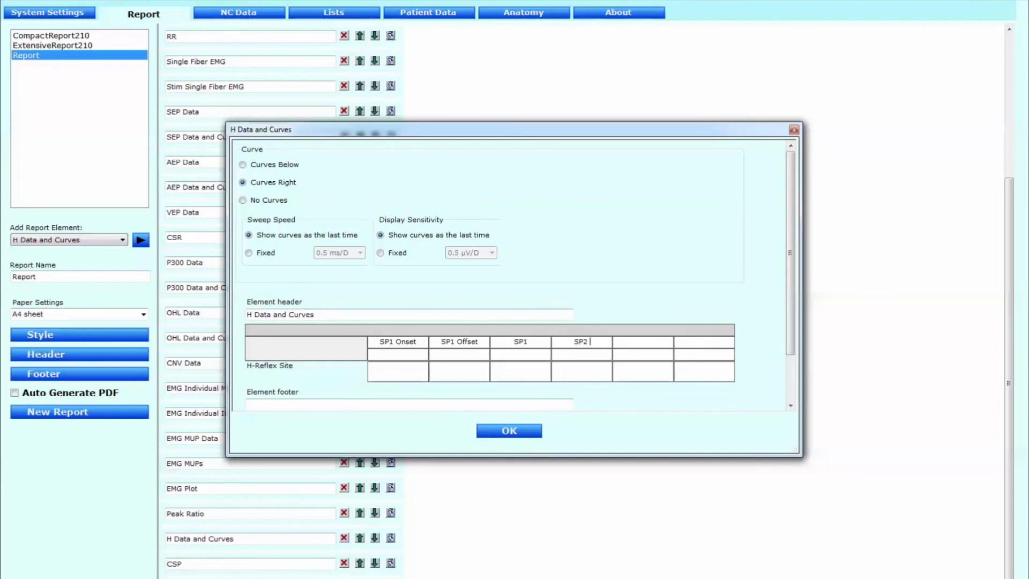
click(635, 344)
text(SP2 Offset)
click(724, 344)
text(SP2)
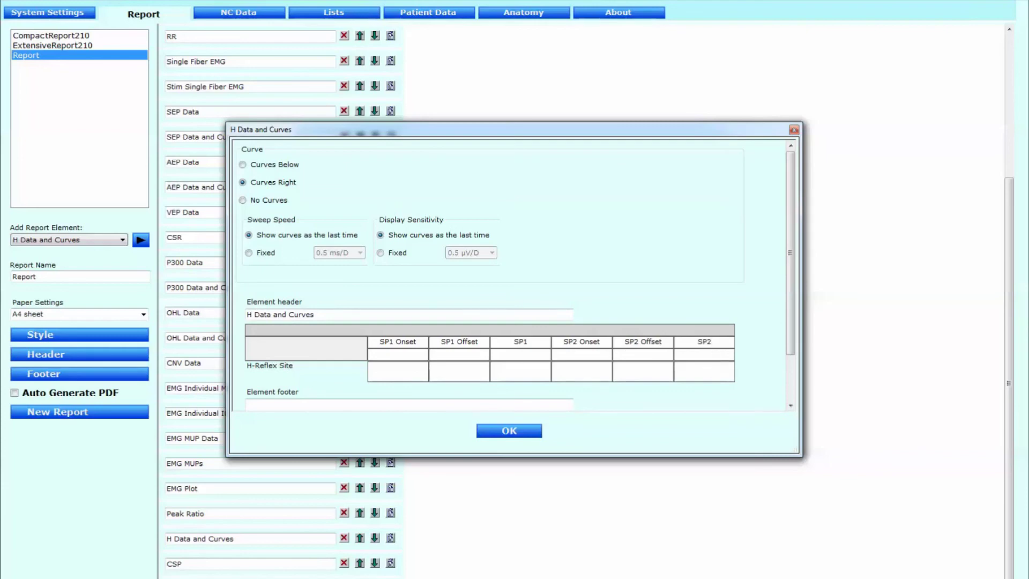
Step: Enter the unit msec in the second header row of all six columns
click(420, 355)
key(shift+Left)
key(shift+Left)
key(shift+Left)
key(ctrl+c)
click(397, 353)
click(472, 355)
text(msec)
click(534, 354)
key(ctrl+v)
click(575, 353)
key(ctrl+v)
click(640, 355)
key(ctrl+v)
click(699, 356)
key(ctrl+v)
Step: Assign the M Takeoff Latency (ms) parameter to the SP1 Onset column and H Takeoff Latency (ms) to the SP1 Offset column
click(412, 375)
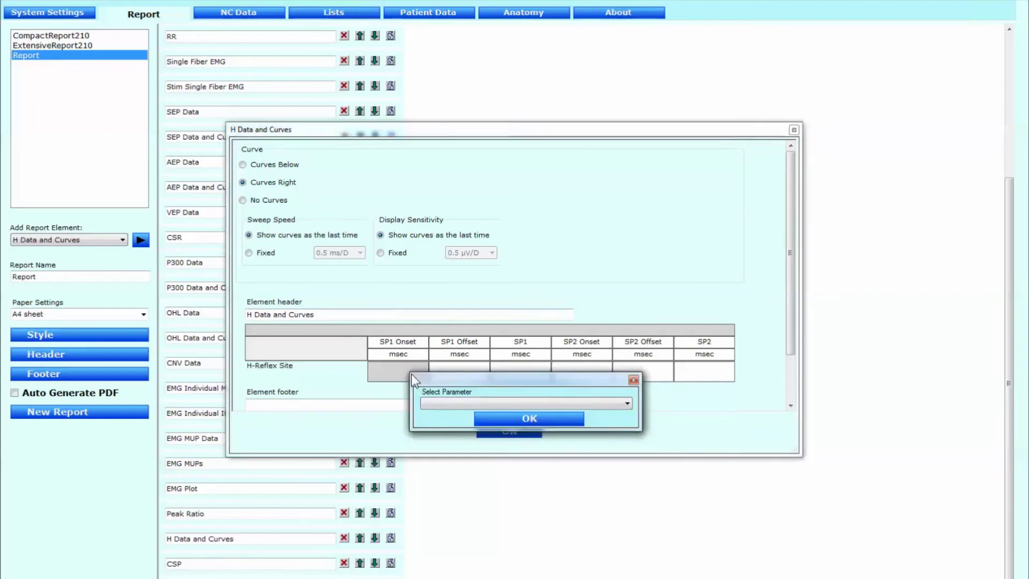
click(442, 403)
scroll(449, 381, down, 3)
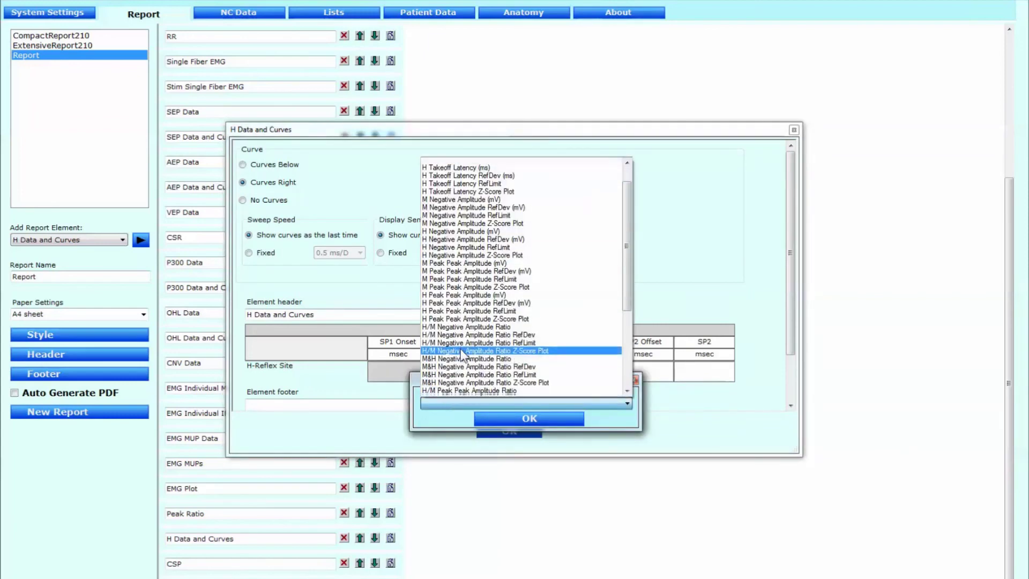
click(436, 405)
click(483, 418)
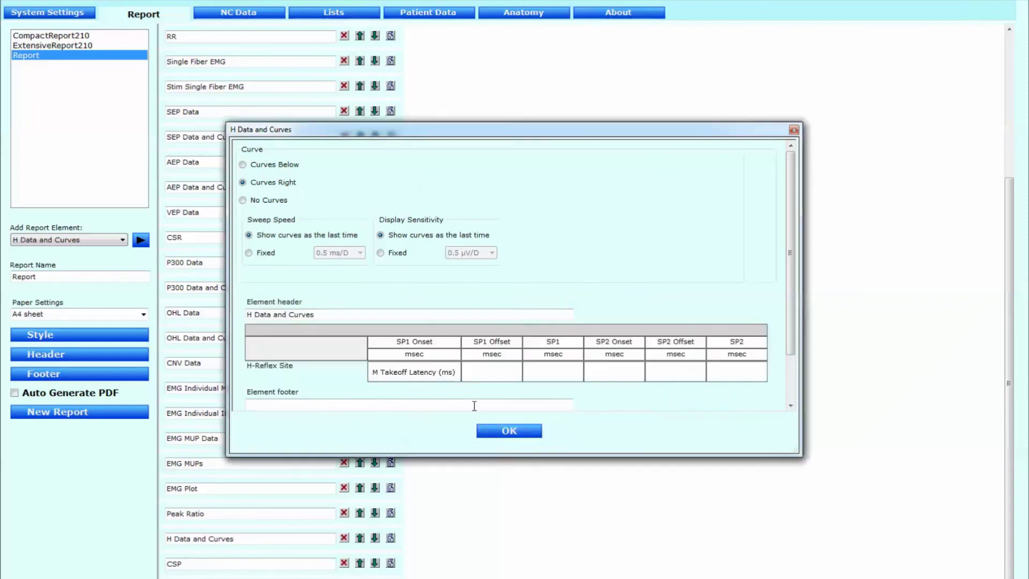
click(477, 372)
click(504, 402)
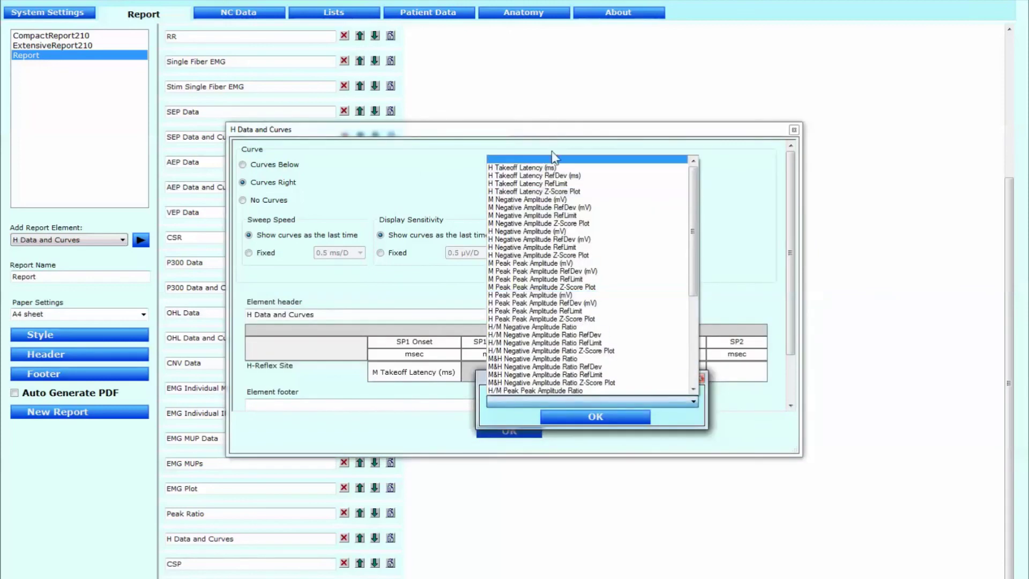
click(551, 168)
click(575, 417)
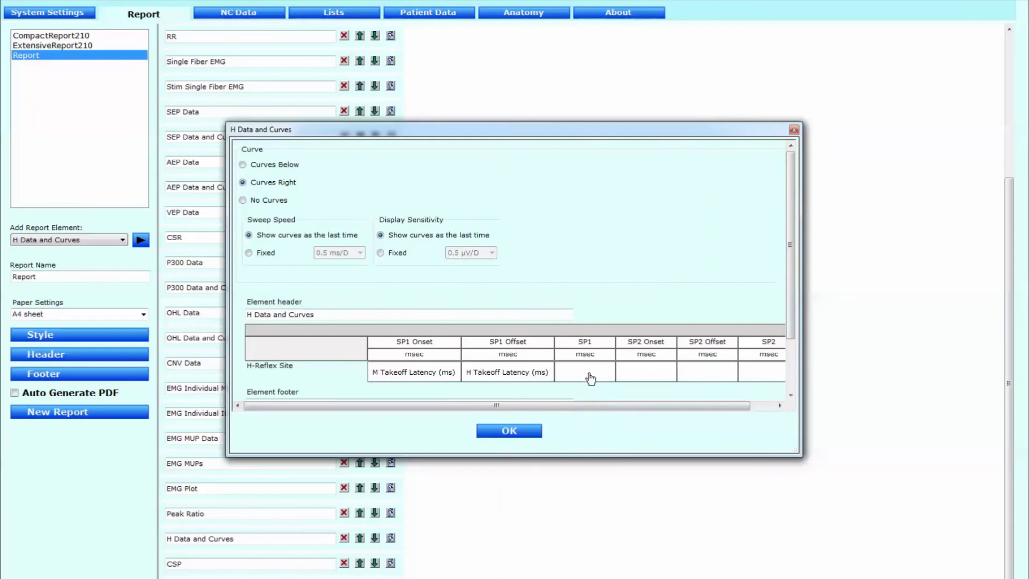
Step: Assign the H-M Latency (ms) parameter to the SP1 column and accept the H Data and Curves element setup
click(592, 374)
click(642, 400)
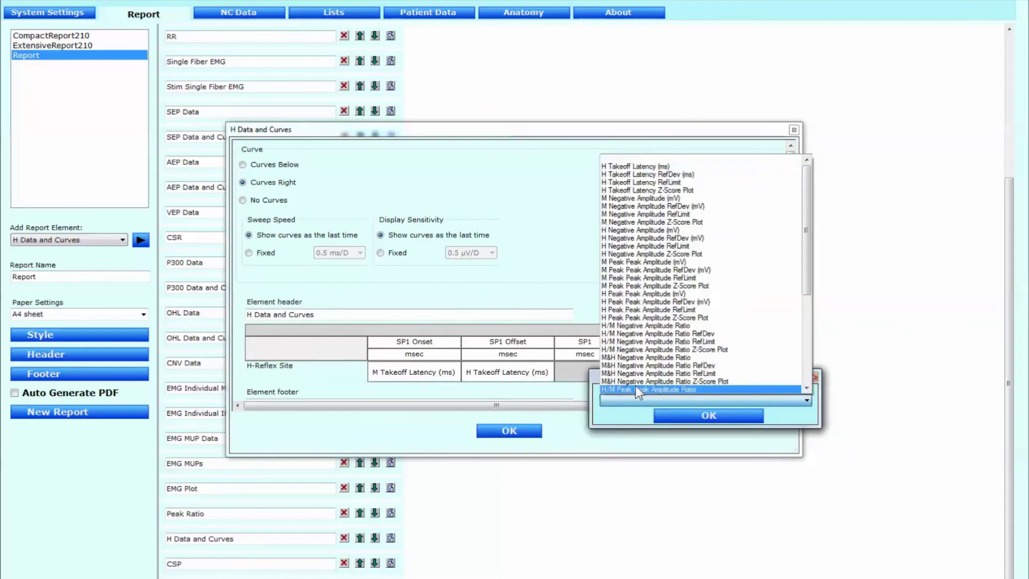
scroll(636, 385, down, 3)
scroll(636, 385, down, 3)
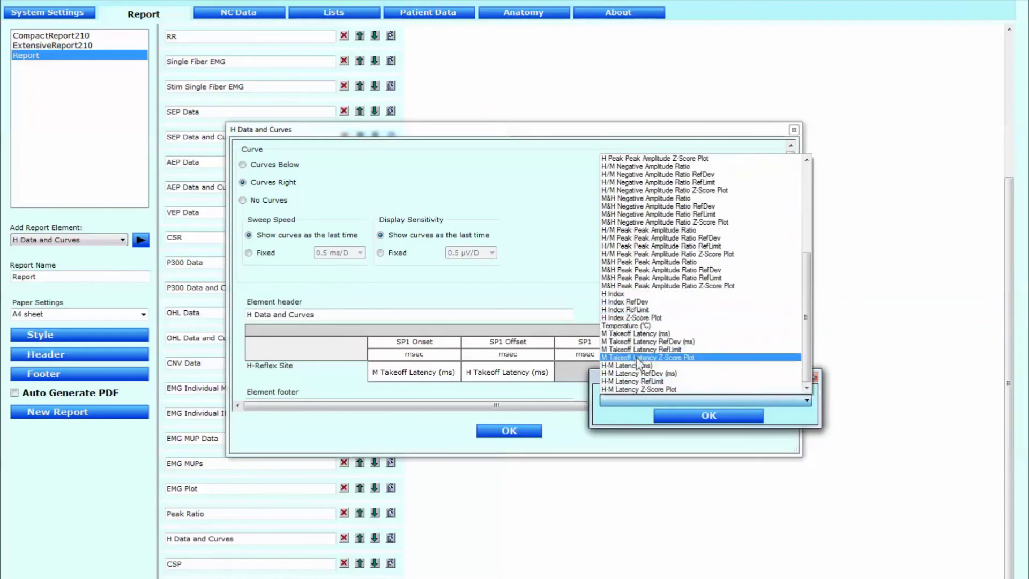
click(640, 366)
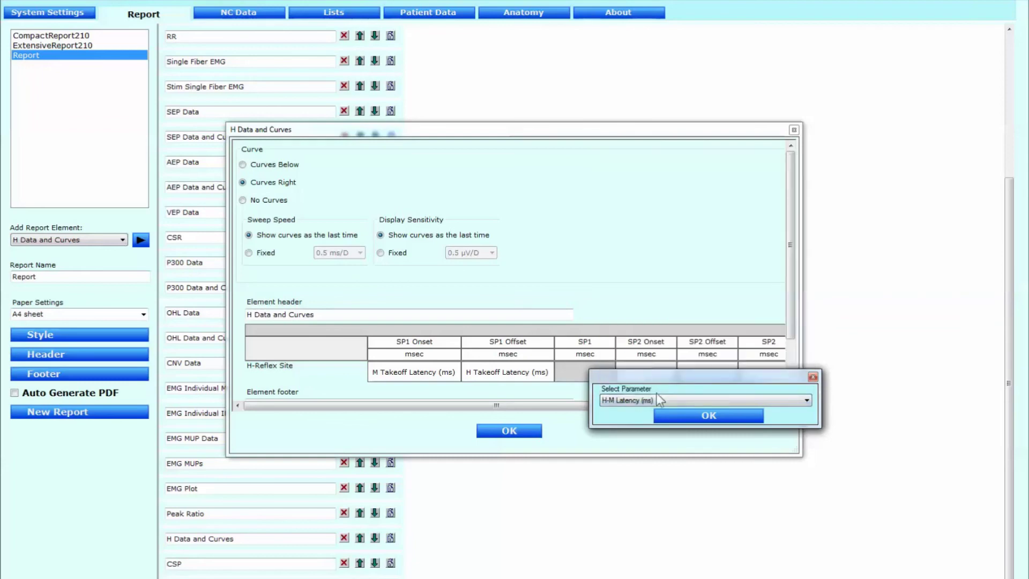
click(678, 421)
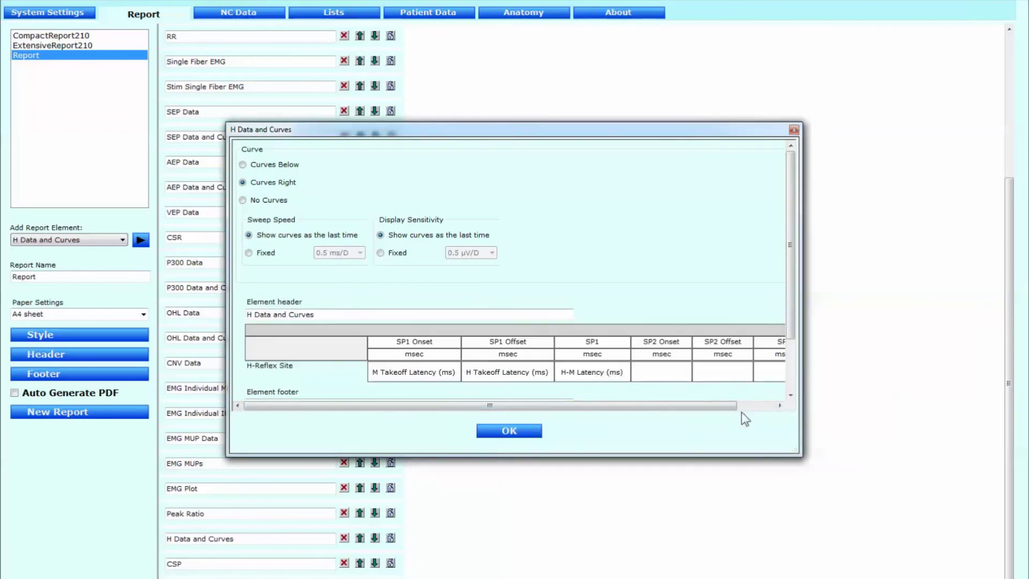
click(508, 433)
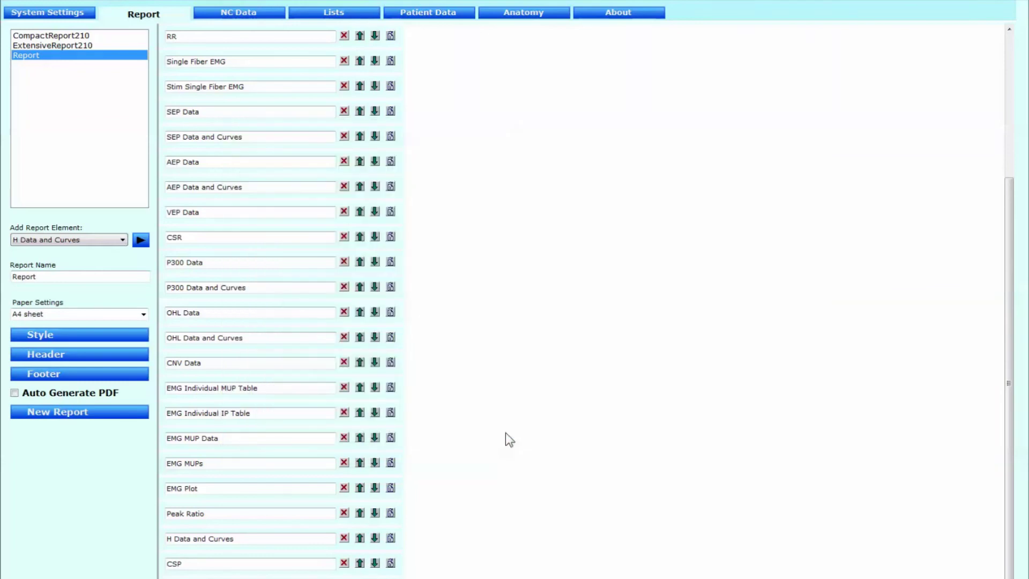